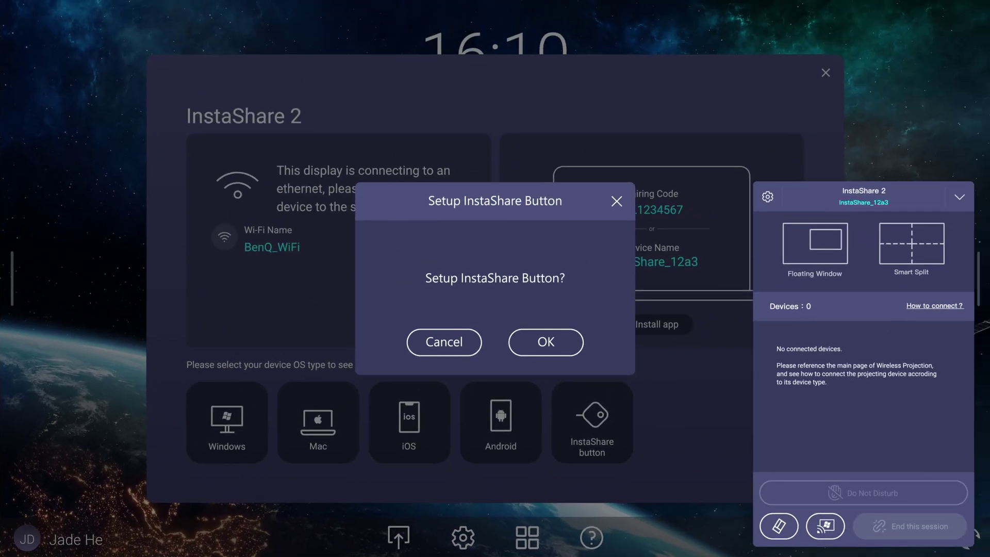
- Confirm the InstaShare button setup and accept 'InstaButton_meeting' as its name
{"action": "left_click", "coordinate": [548, 340]}
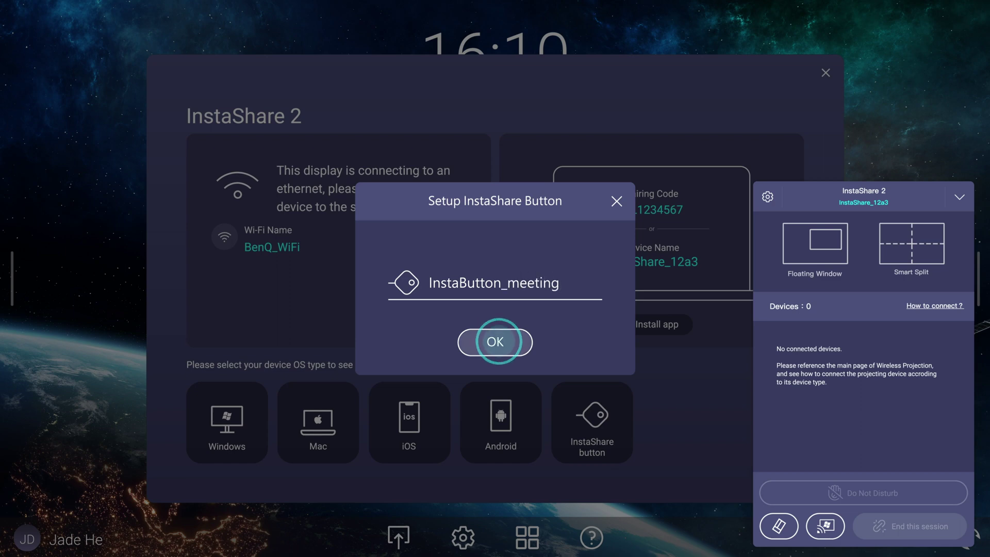
{"action": "left_click", "coordinate": [496, 341]}
- Dismiss the InstaShare button setup success message
{"action": "left_click", "coordinate": [495, 430]}
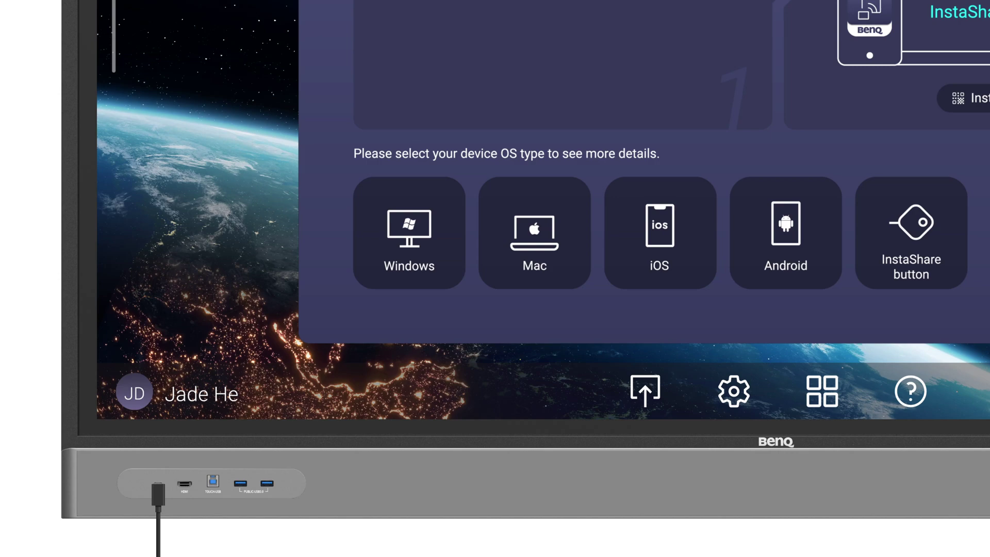